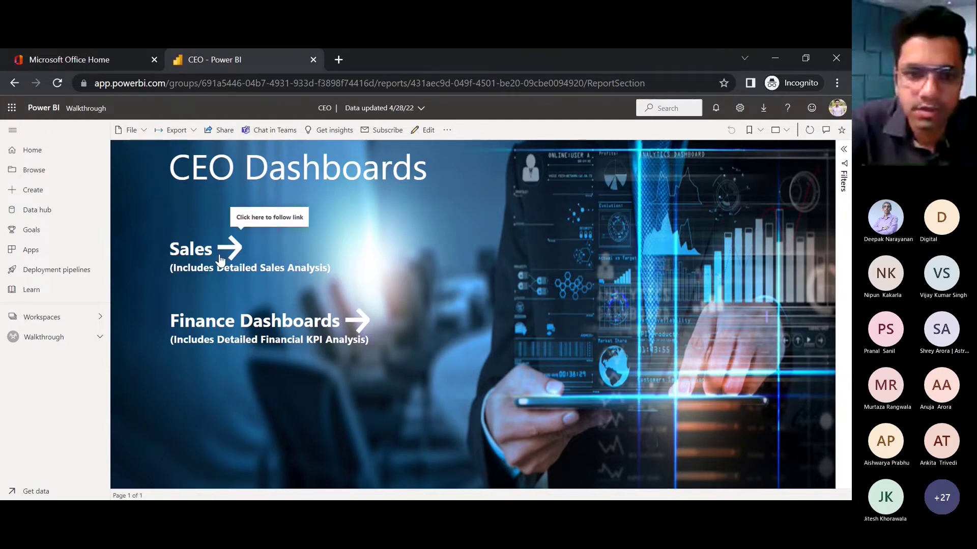
Open the Sales and Finance Dashboards reports from CEO Dashboards, then return to Sales_Report.
{"action": "left_click", "coordinate": [236, 251]}
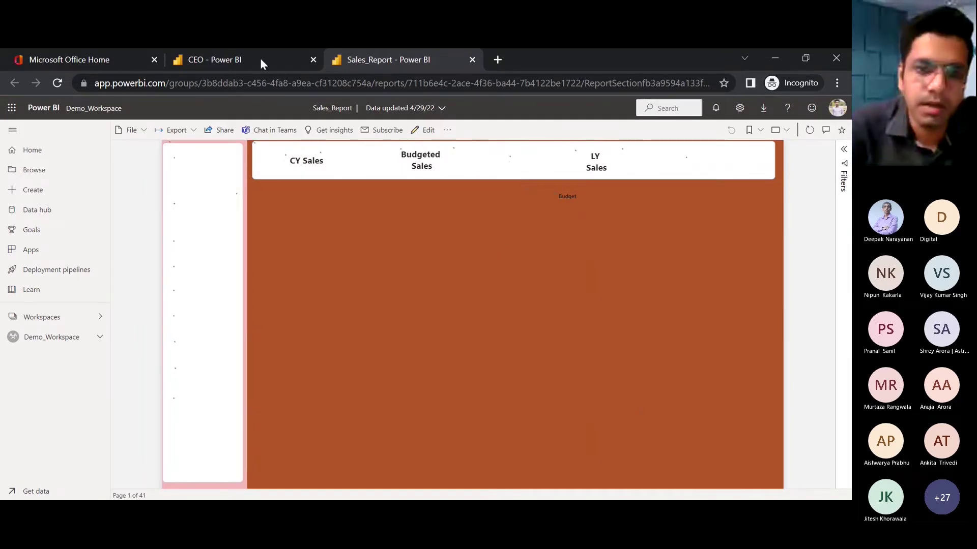
{"action": "left_click", "coordinate": [245, 68]}
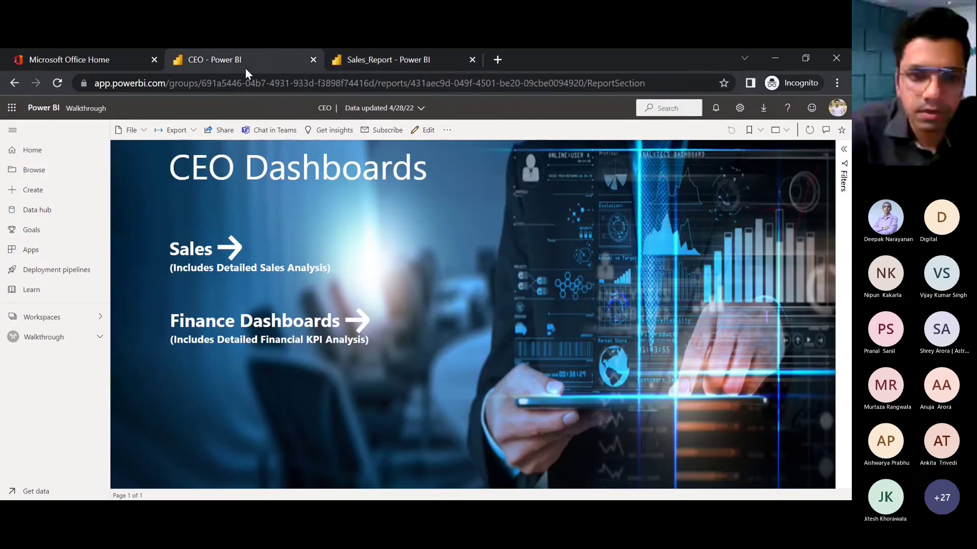
{"action": "left_click", "coordinate": [370, 328]}
{"action": "left_click", "coordinate": [517, 63]}
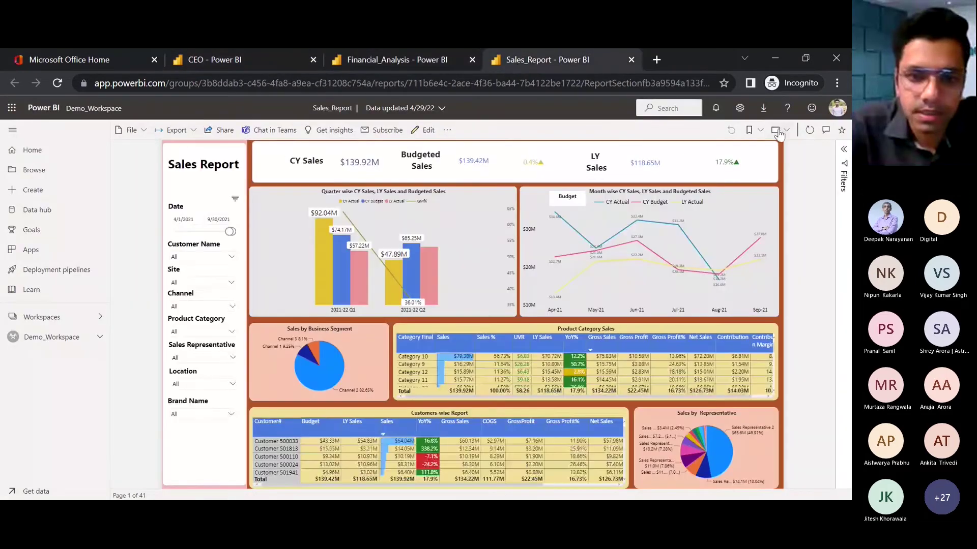
{"action": "left_click", "coordinate": [778, 131]}
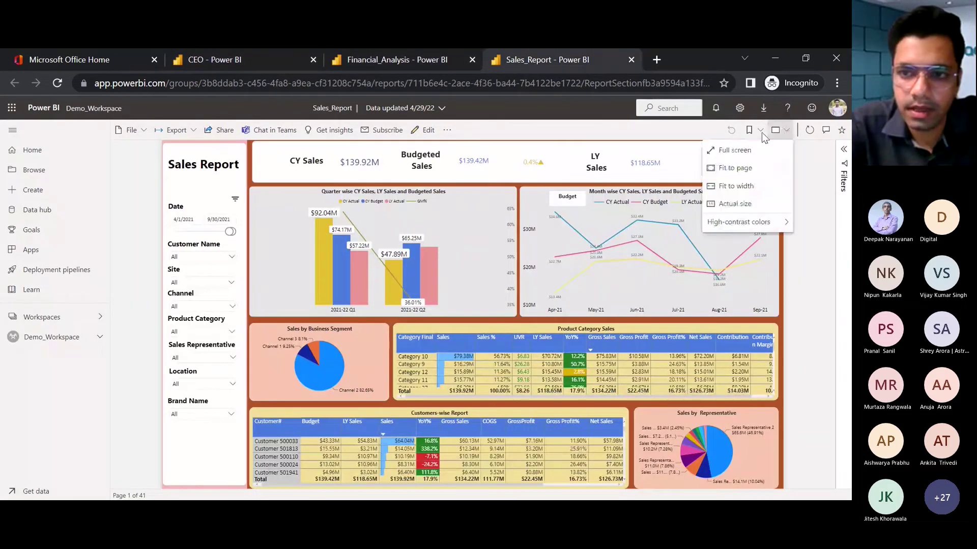
{"action": "left_click", "coordinate": [719, 147]}
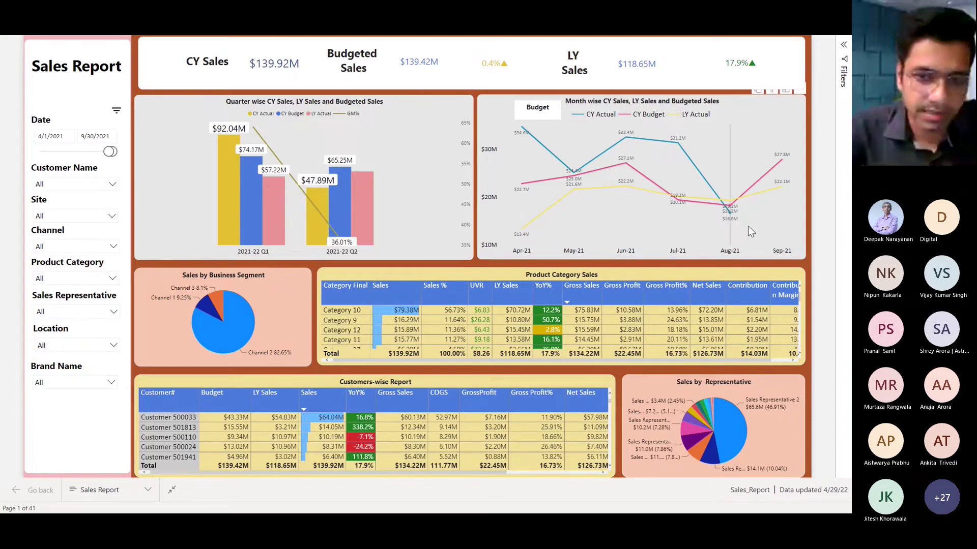
{"action": "mouse_move", "coordinate": [729, 229]}
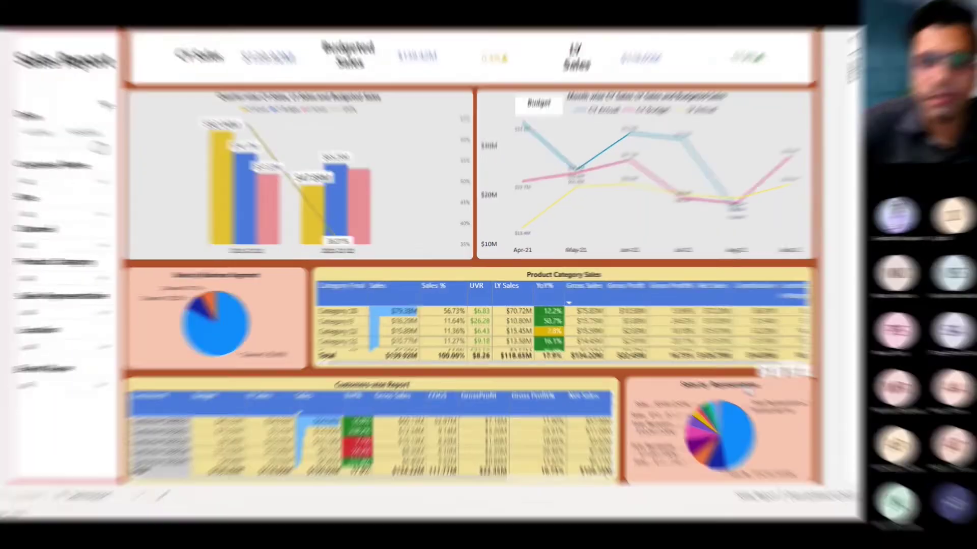
{"action": "left_click", "coordinate": [113, 184]}
{"action": "left_click", "coordinate": [50, 224]}
{"action": "left_click", "coordinate": [51, 225]}
{"action": "left_click", "coordinate": [112, 184]}
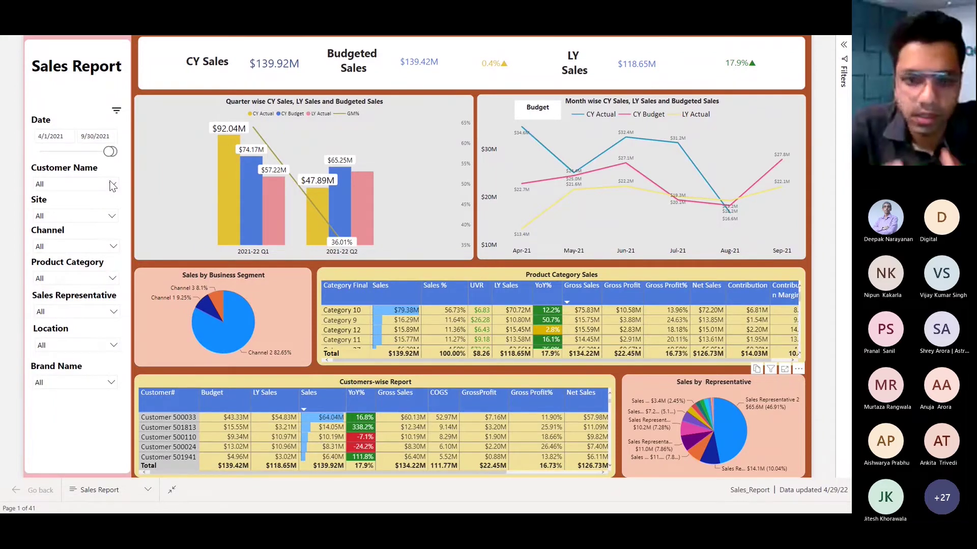
{"action": "key", "text": "Escape"}
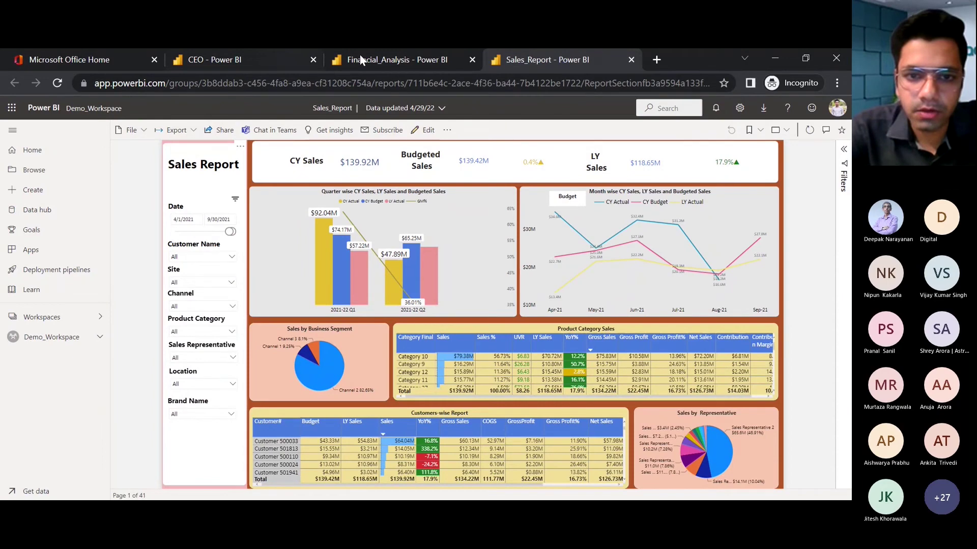
Show the Financial_Analysis Financial Scorecard in full screen.
{"action": "left_click", "coordinate": [359, 59]}
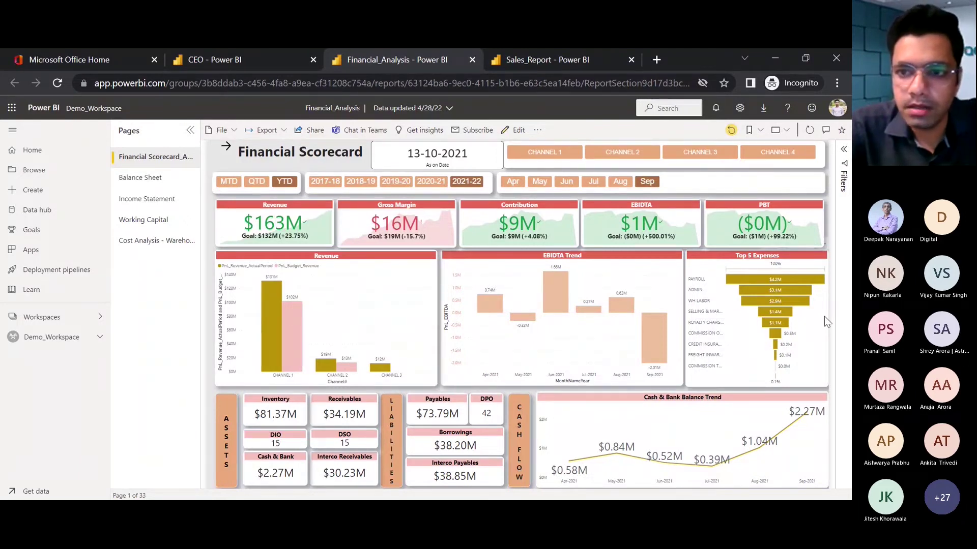
{"action": "left_click", "coordinate": [782, 130]}
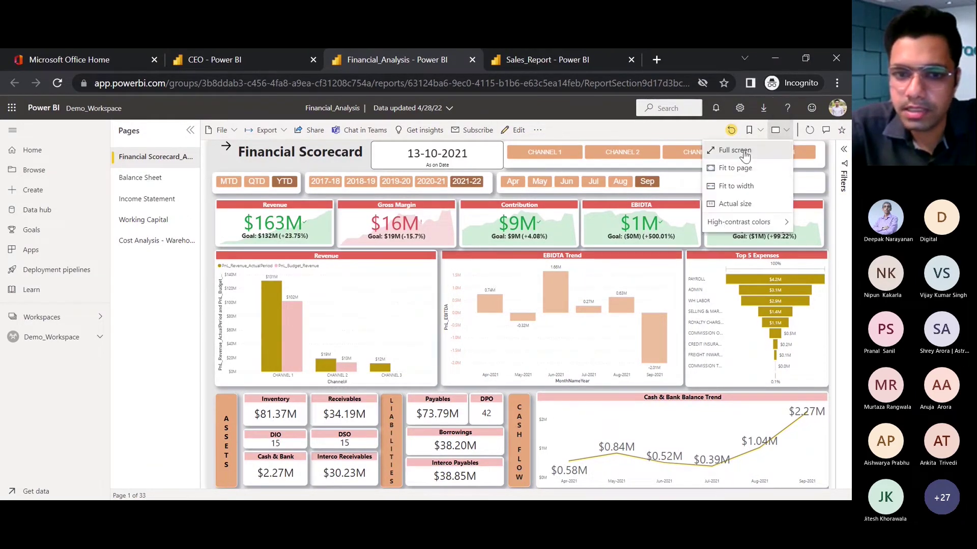
{"action": "left_click", "coordinate": [737, 148]}
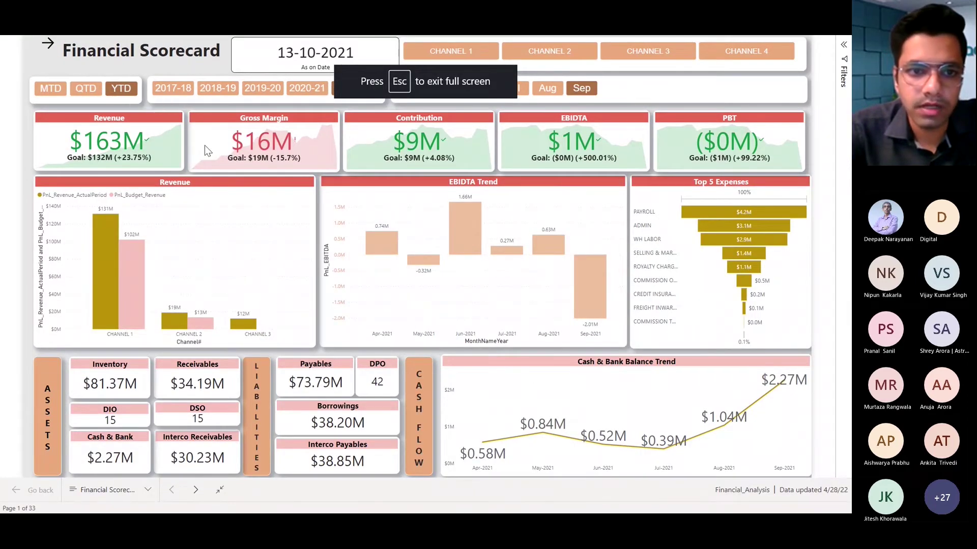
Toggle the year slicer between 2019-20 and 2020-21, ending on 2020-21.
{"action": "left_click", "coordinate": [307, 88]}
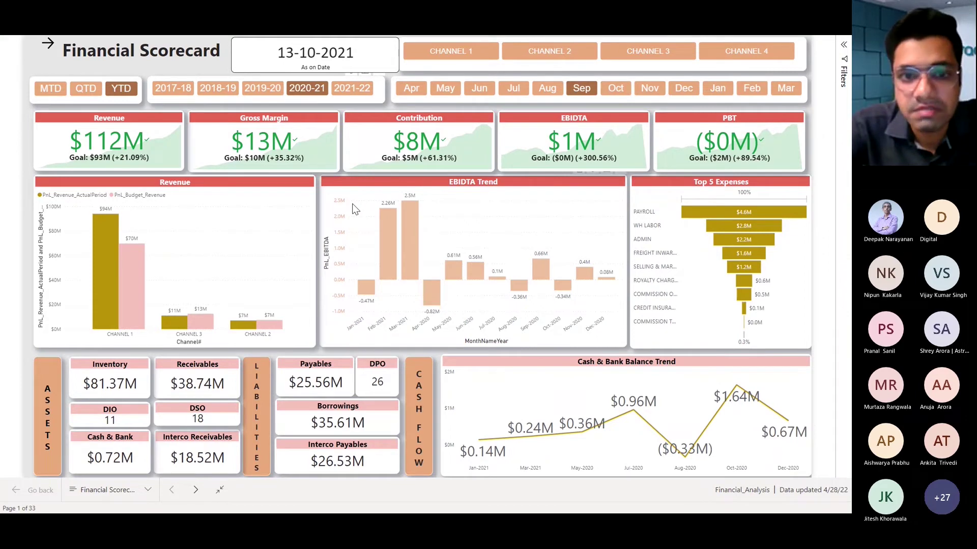
{"action": "left_click", "coordinate": [262, 88]}
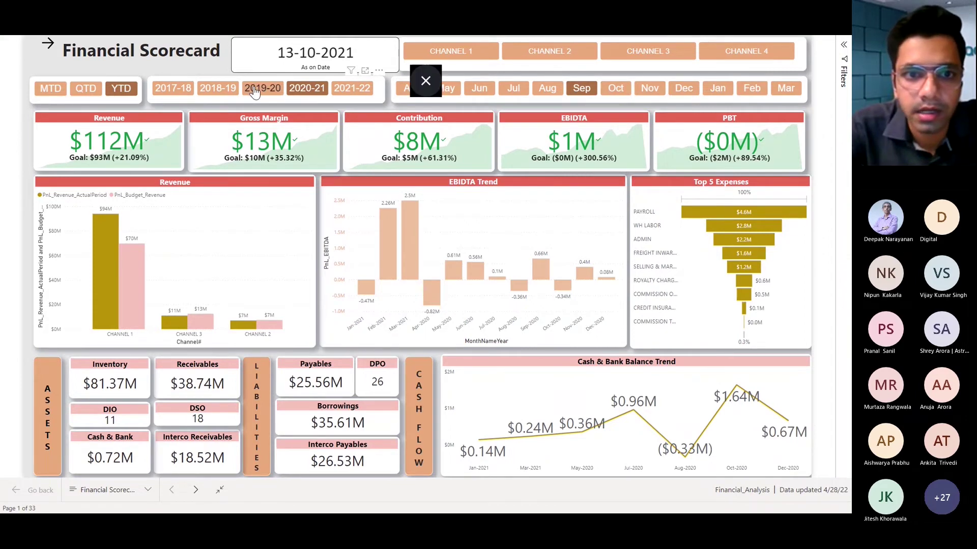
{"action": "left_click", "coordinate": [223, 94]}
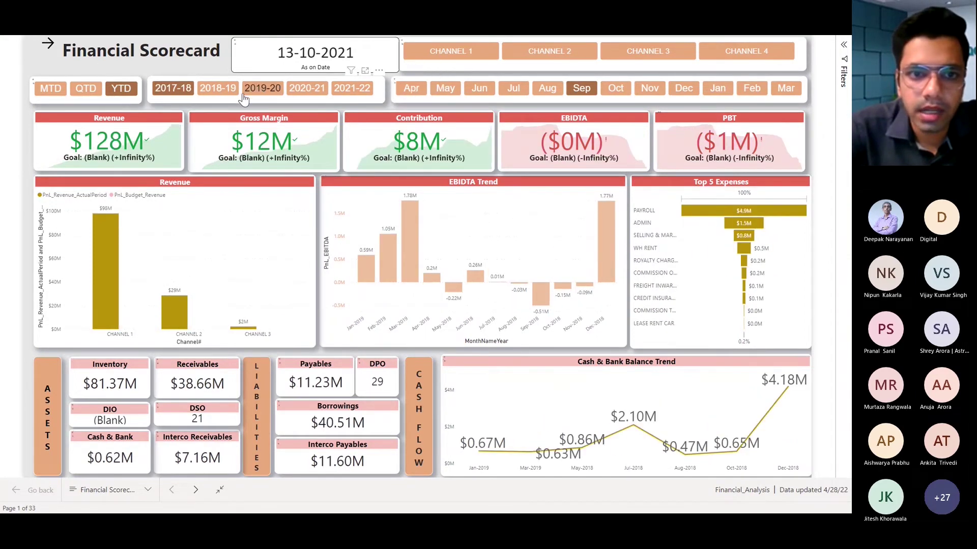
{"action": "left_click", "coordinate": [281, 92]}
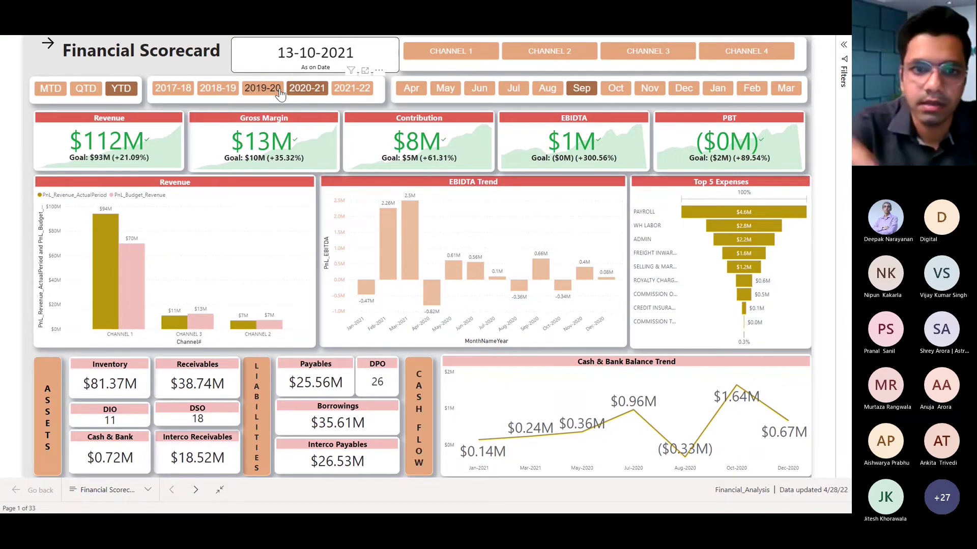
{"action": "left_click", "coordinate": [279, 92]}
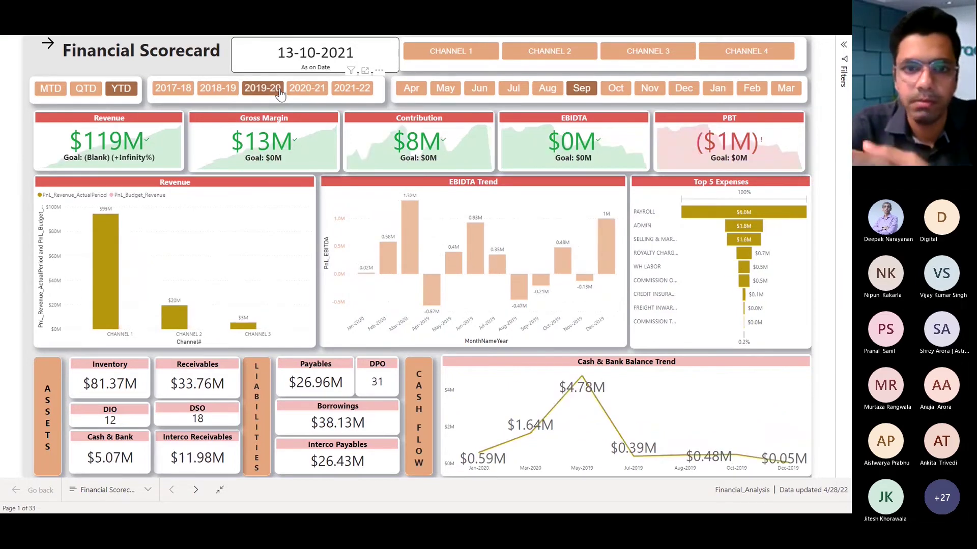
{"action": "left_click", "coordinate": [307, 96]}
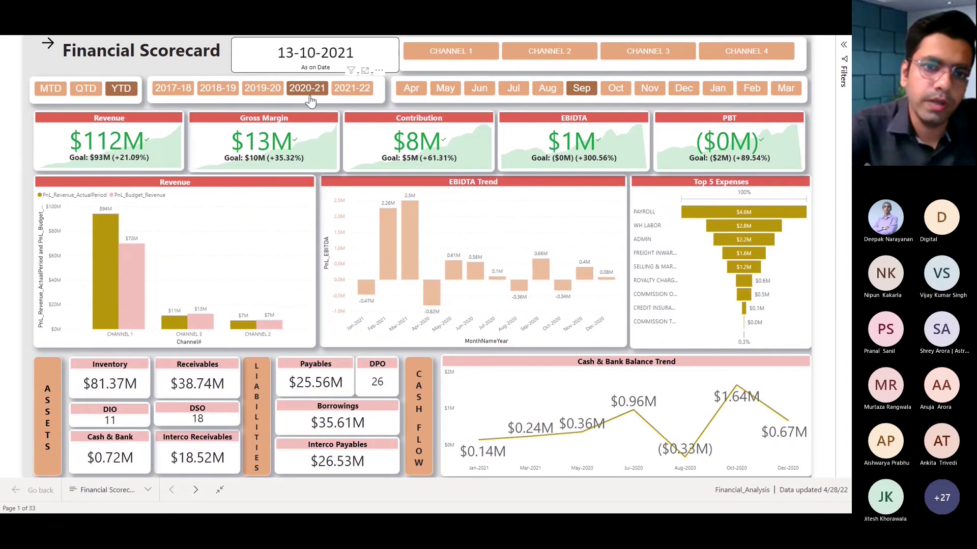
Pick Mar and try MTD, QTD and YTD, settling on YTD, then open Balance Sheet.
{"action": "left_click", "coordinate": [784, 89]}
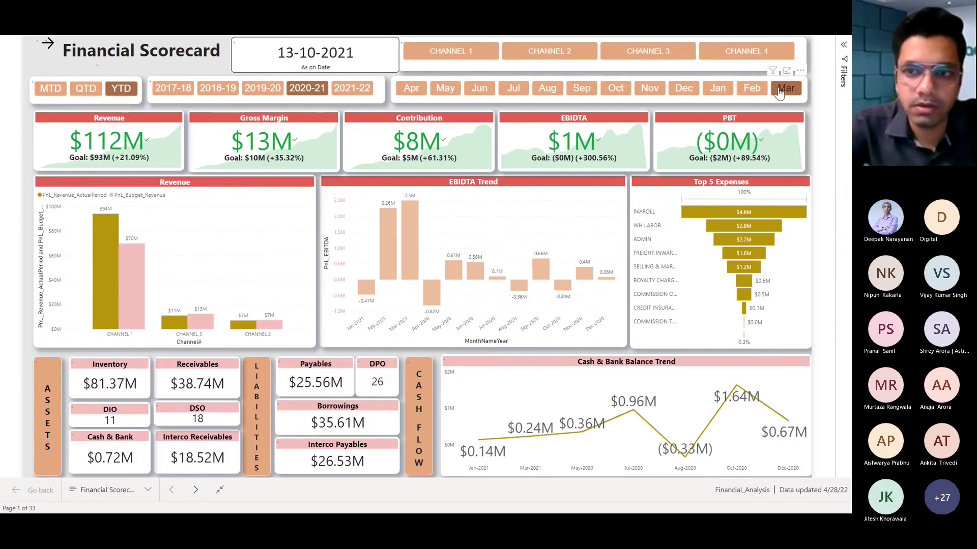
{"action": "left_click", "coordinate": [50, 91]}
{"action": "left_click", "coordinate": [124, 90]}
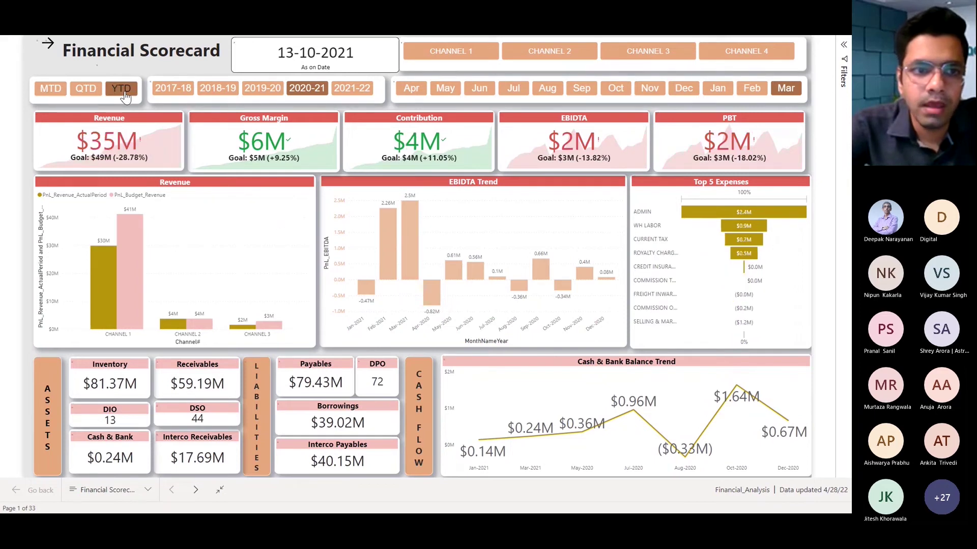
{"action": "left_click", "coordinate": [97, 94]}
{"action": "left_click", "coordinate": [112, 96]}
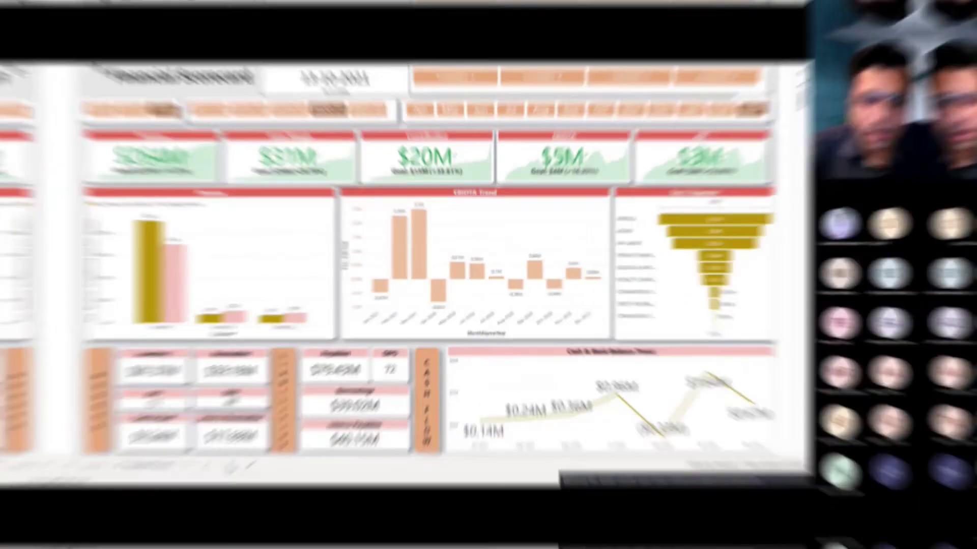
{"action": "left_click", "coordinate": [195, 490]}
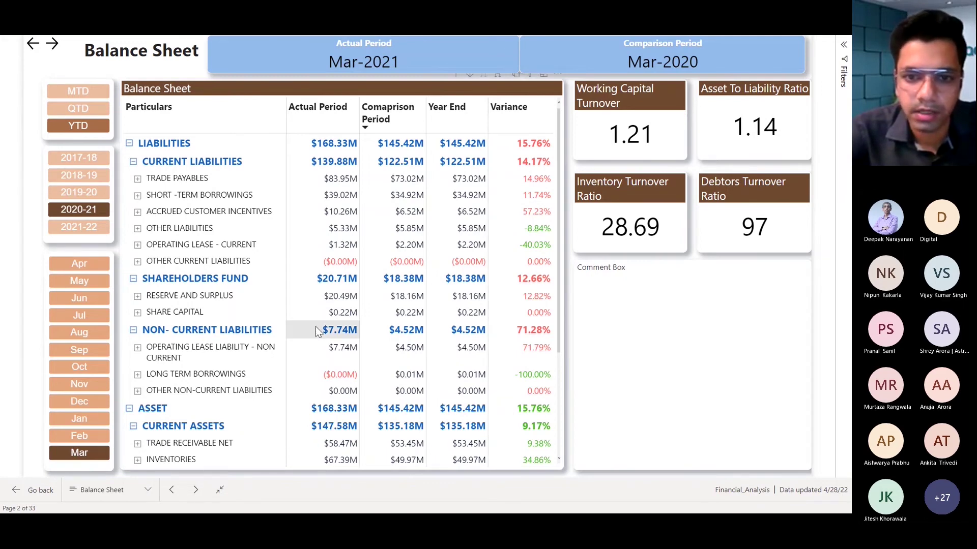
Review the Balance Sheet for Oct, Dec and Feb, then go to Income Statement.
{"action": "scroll", "coordinate": [315, 326], "scroll_direction": "down", "scroll_amount": 3}
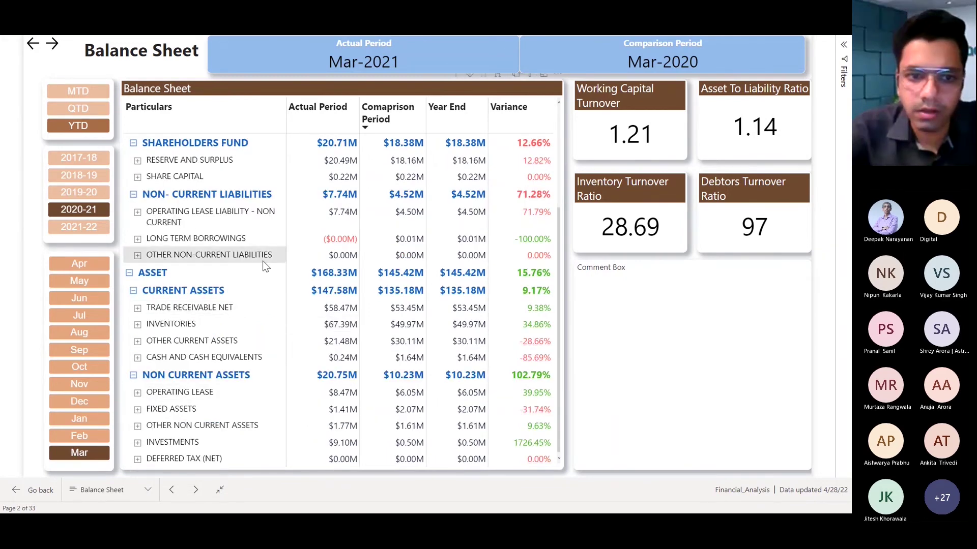
{"action": "scroll", "coordinate": [129, 255], "scroll_direction": "up", "scroll_amount": 3}
{"action": "left_click", "coordinate": [74, 367]}
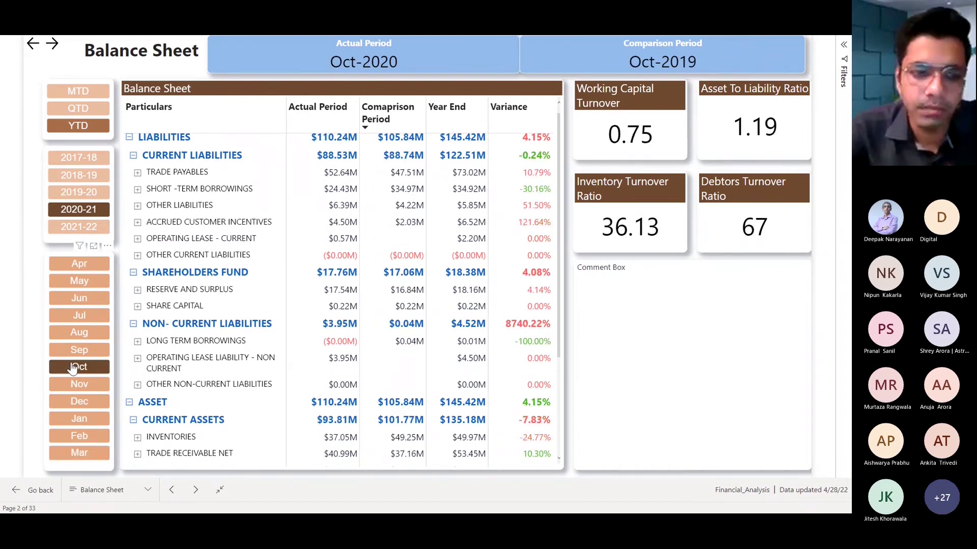
{"action": "left_click", "coordinate": [90, 406]}
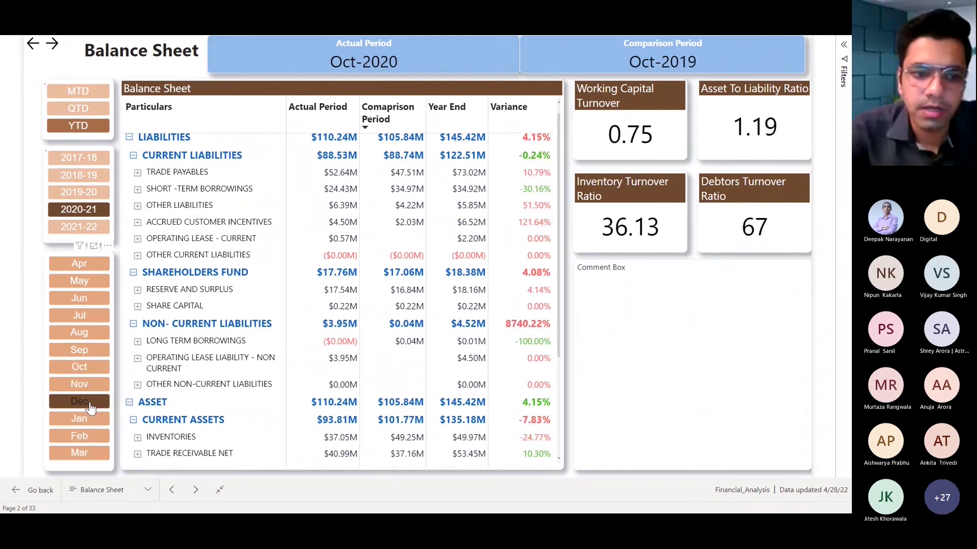
{"action": "left_click", "coordinate": [83, 441]}
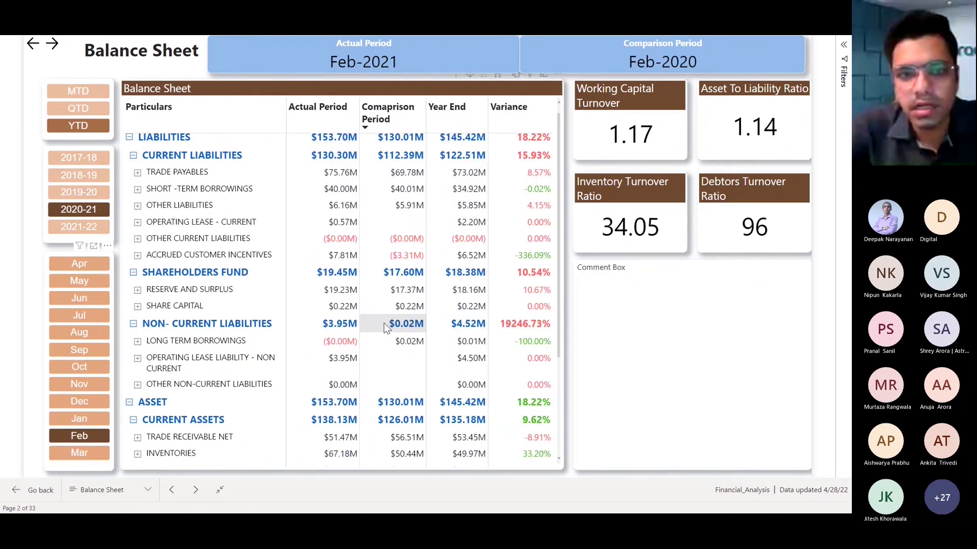
{"action": "left_click", "coordinate": [196, 491]}
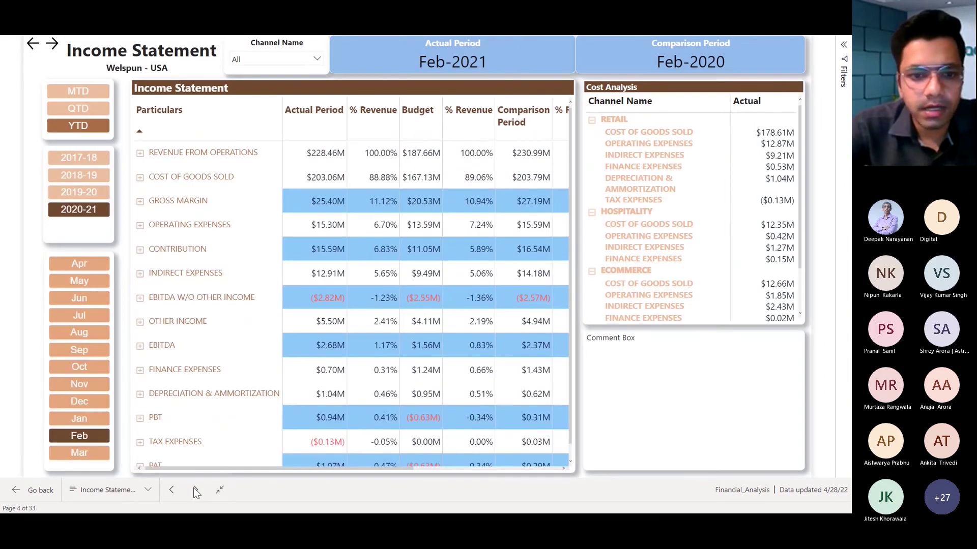
Filter the Income Statement to CHANNEL 1, then CHANNEL 2, then back to all channels.
{"action": "left_click", "coordinate": [284, 60]}
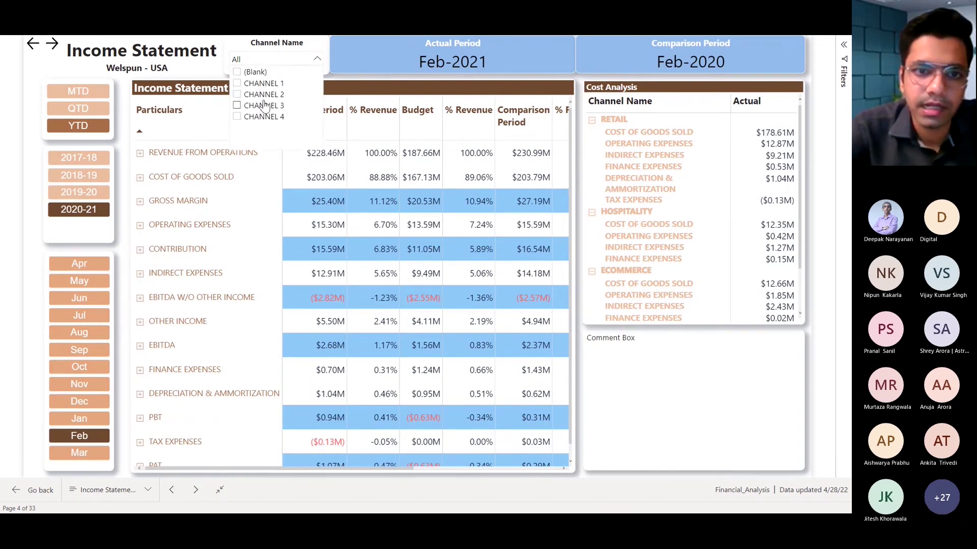
{"action": "left_click", "coordinate": [278, 84]}
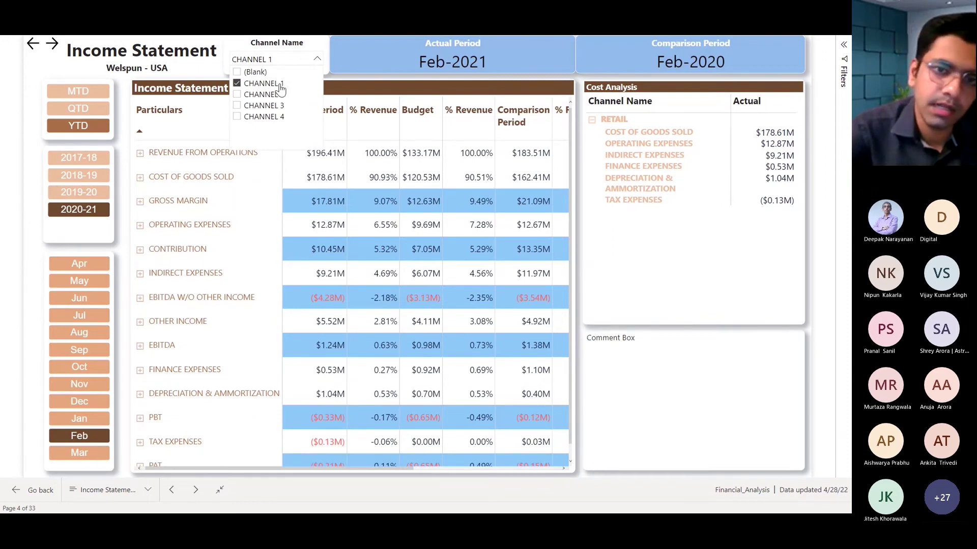
{"action": "left_click", "coordinate": [246, 93], "text": "ctrl"}
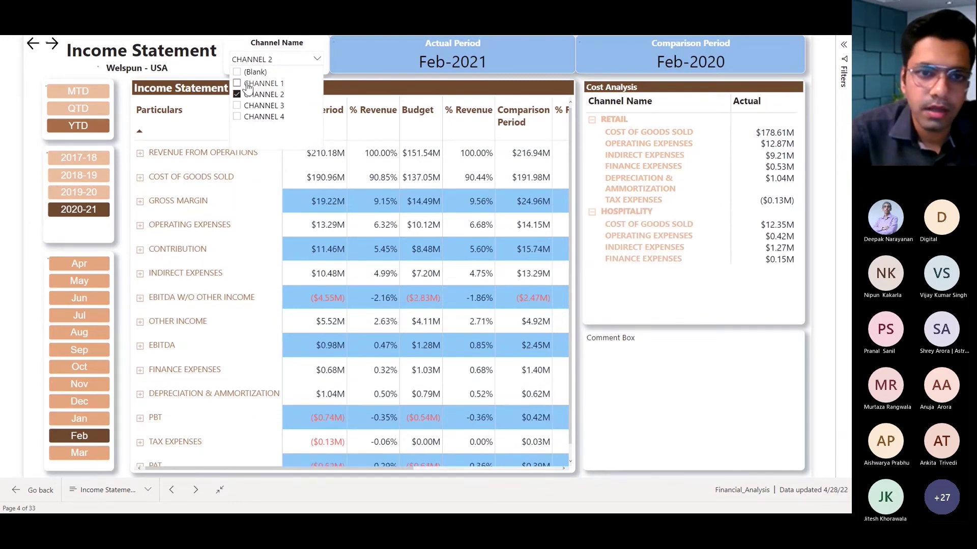
{"action": "left_click", "coordinate": [247, 85], "text": "ctrl"}
{"action": "left_click", "coordinate": [248, 95]}
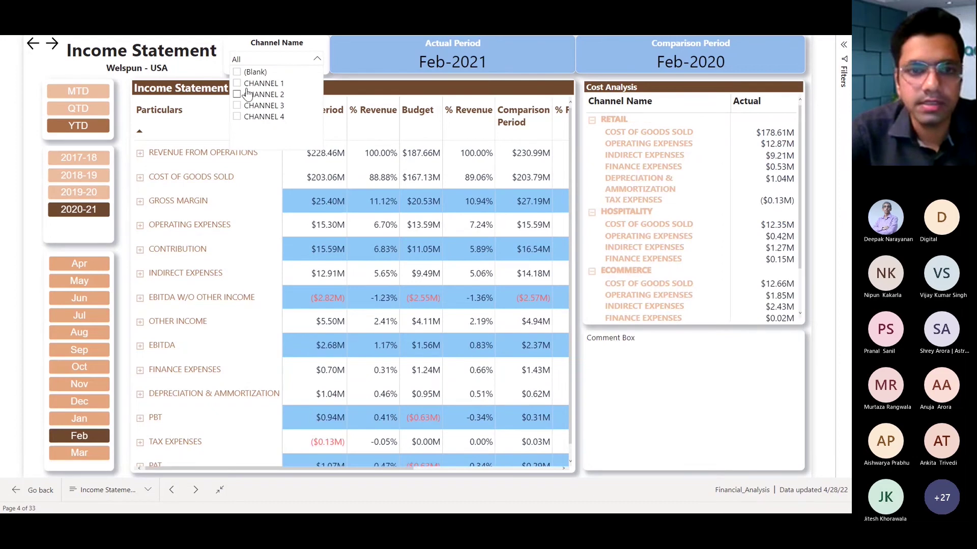
{"action": "left_click", "coordinate": [317, 58]}
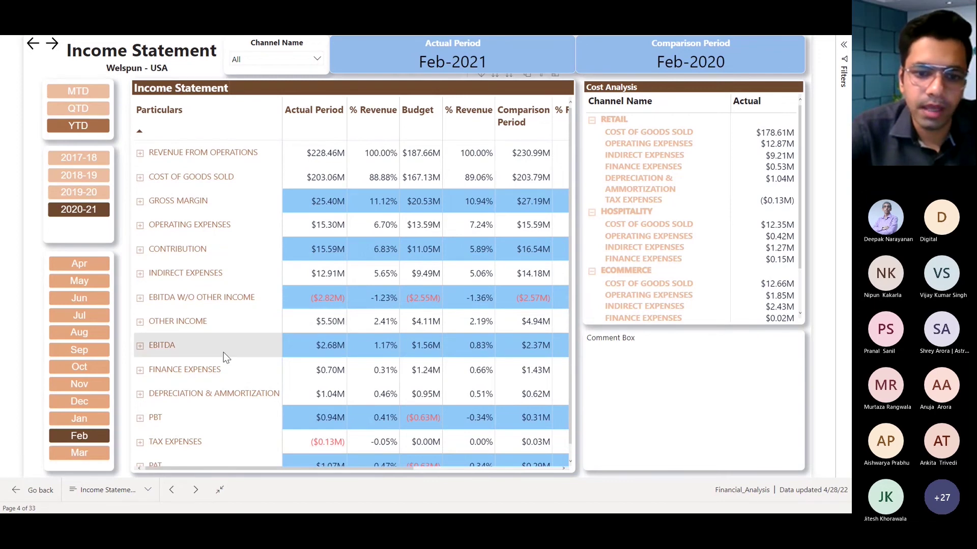
Expand and collapse the EBITDA W/O OTHER INCOME row, then go to Working Capital.
{"action": "scroll", "coordinate": [225, 356], "scroll_direction": "down", "scroll_amount": 1}
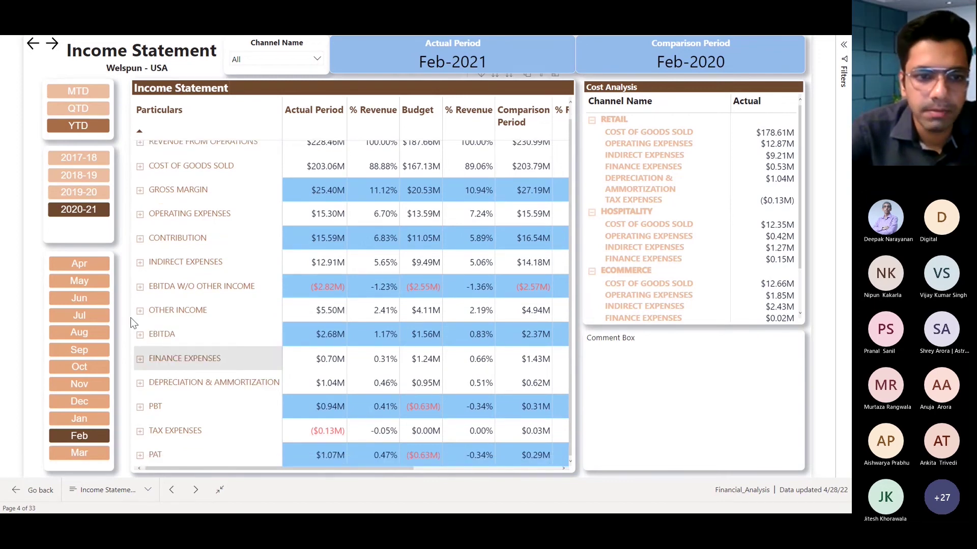
{"action": "left_click", "coordinate": [140, 289]}
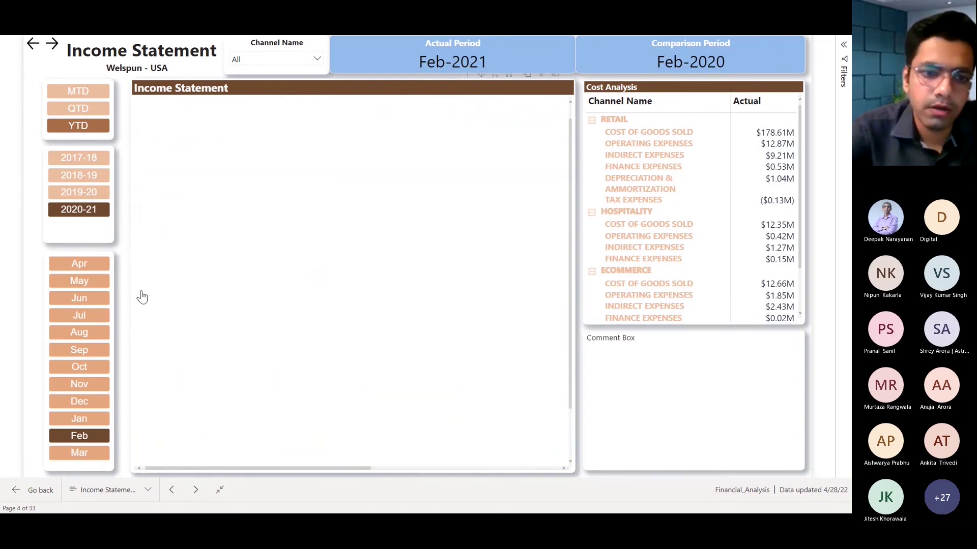
{"action": "left_click", "coordinate": [141, 290]}
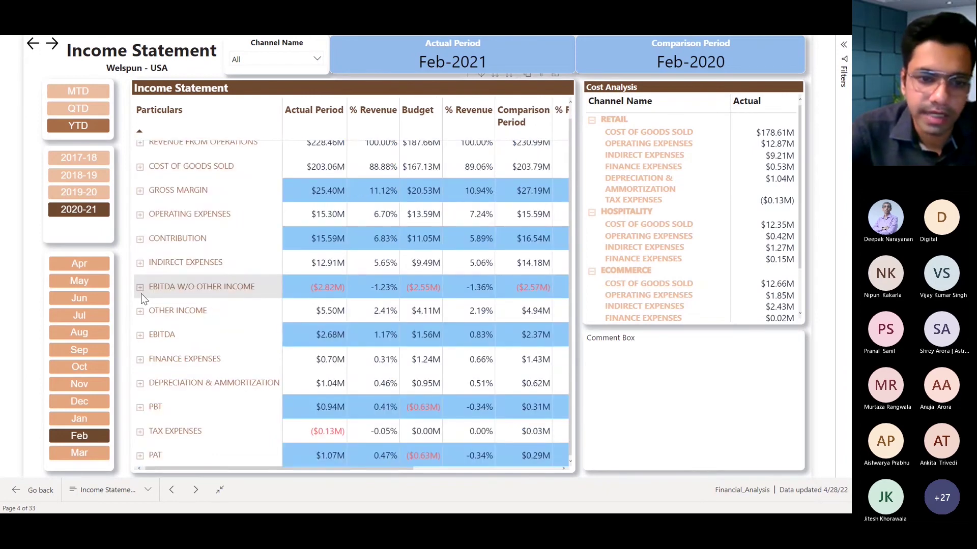
{"action": "left_click", "coordinate": [197, 489]}
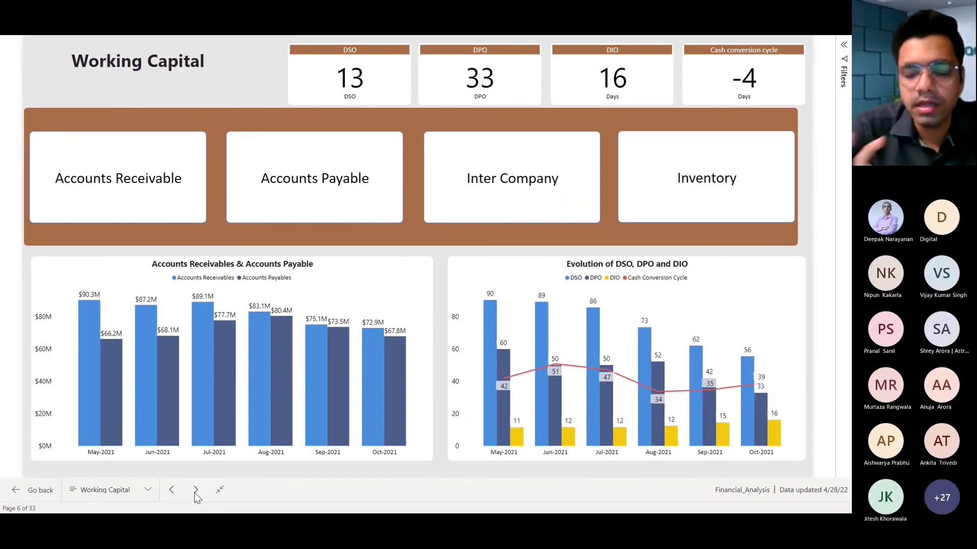